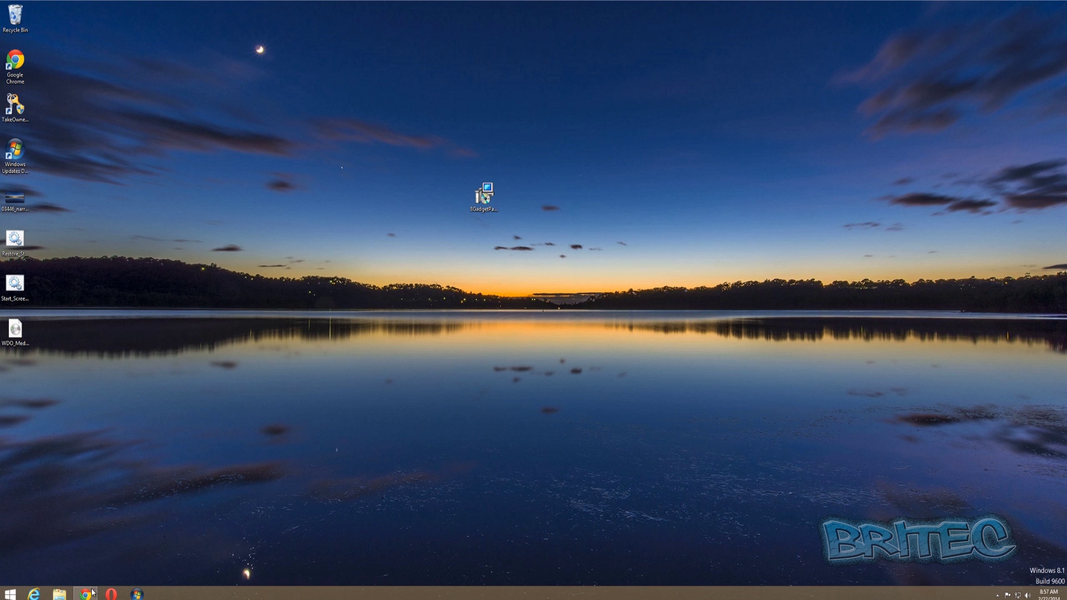
Bring up the Chrome window with the 8GadgetPack site, then minimize it to show the desktop.
mouse_move(85, 593)
click(84, 547)
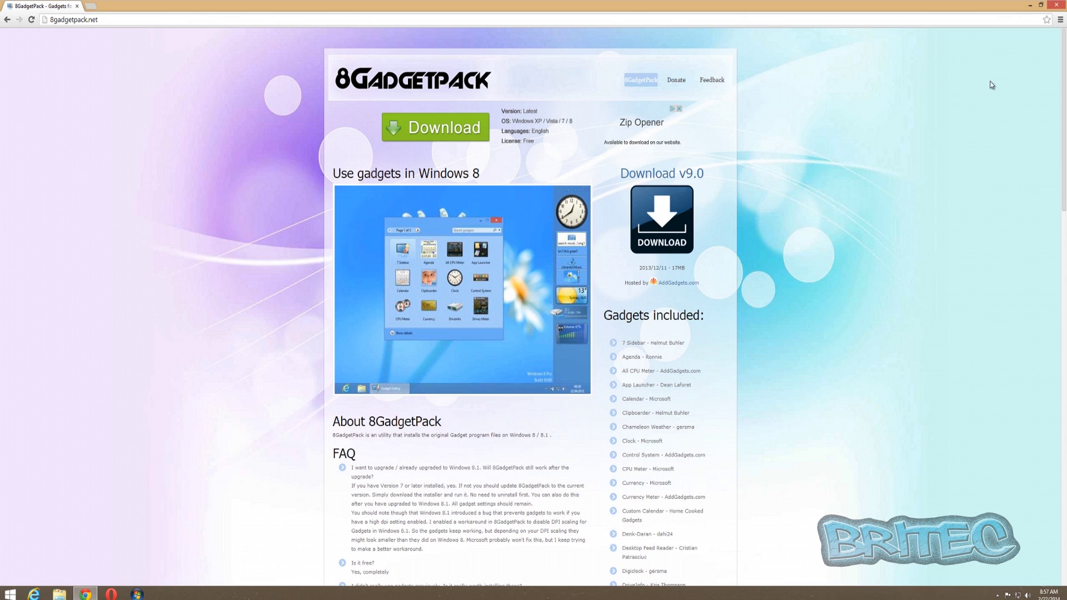
click(1031, 5)
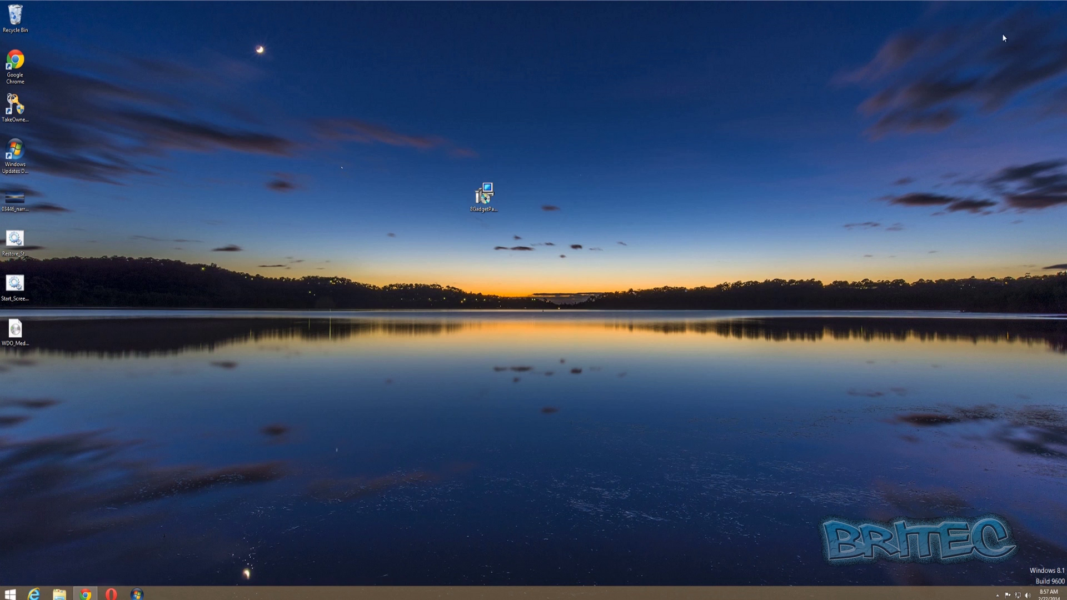
Install 8GadgetPack 9.0.0 from the setup file's Install option, approving the UAC prompt and finishing.
right_click(486, 188)
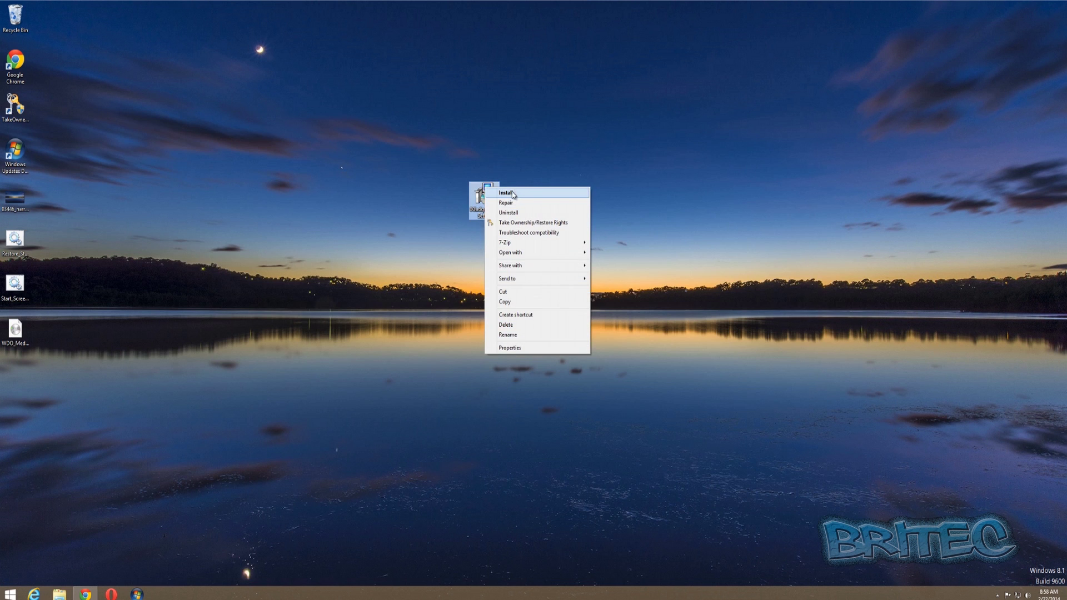
click(512, 193)
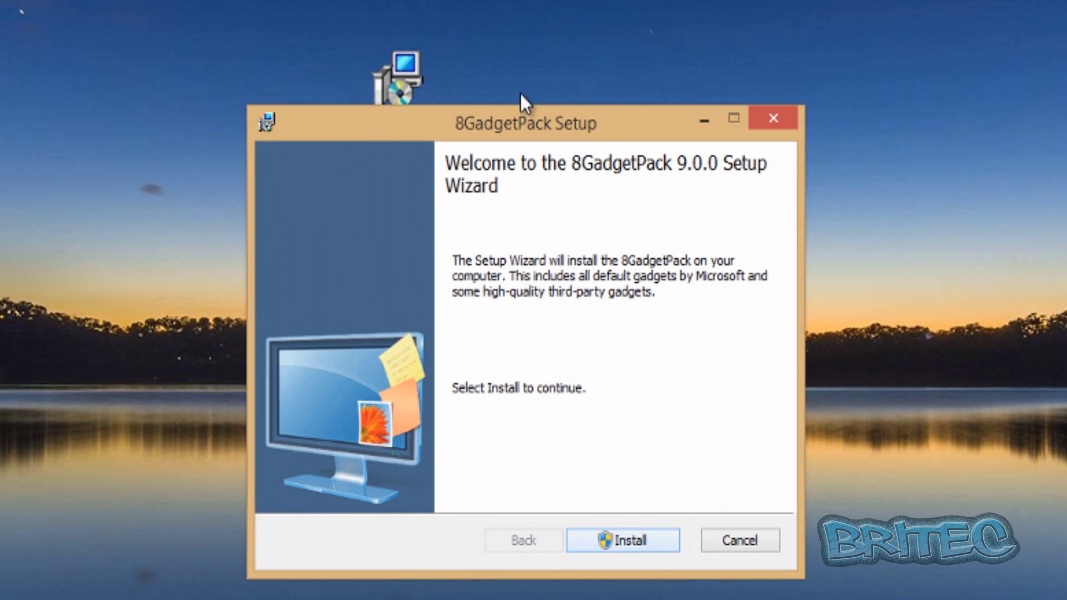
drag(516, 129, 479, 62)
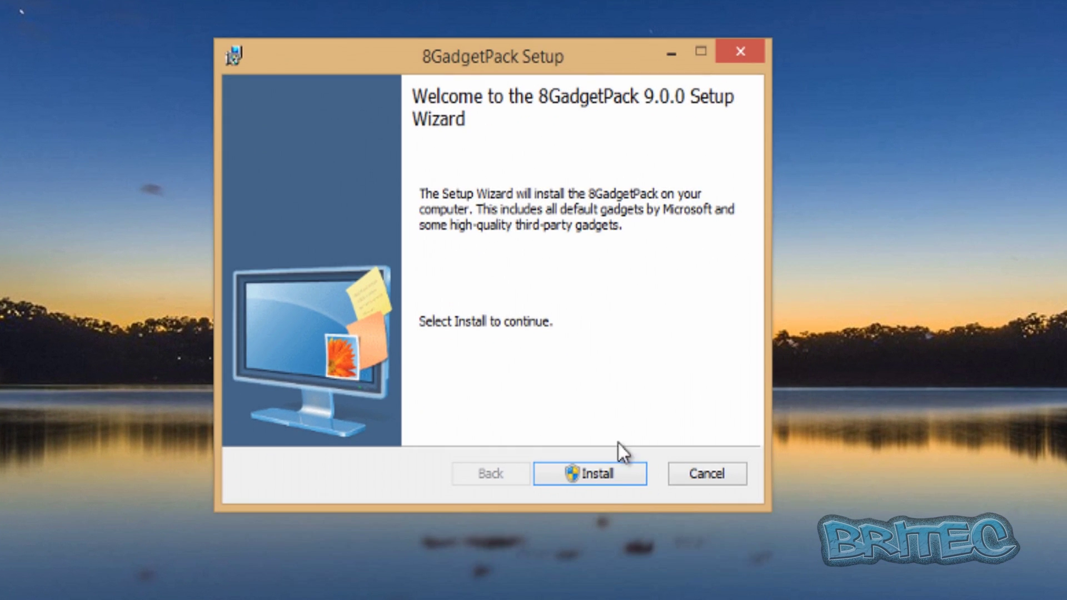
click(605, 479)
click(633, 401)
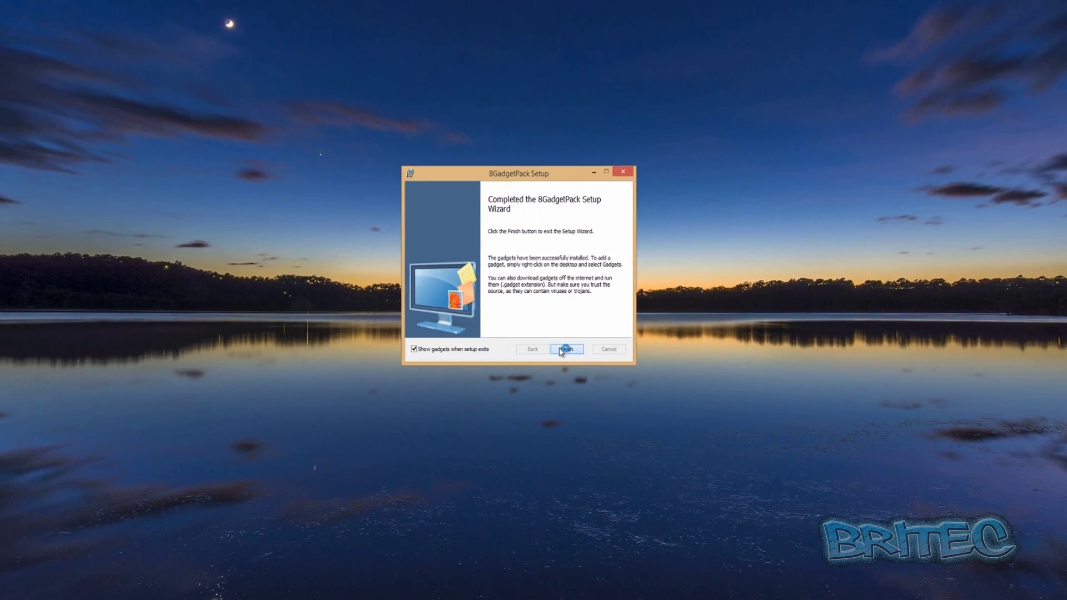
click(588, 415)
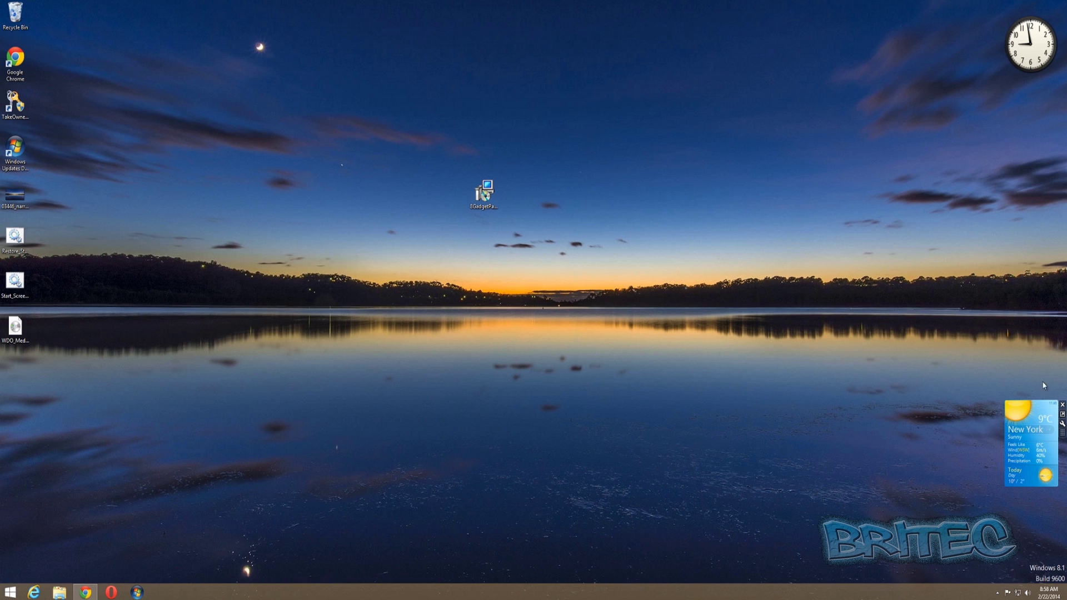
Move the New York weather gadget below the clock, then down to the bottom-right corner.
drag(1029, 423, 1030, 102)
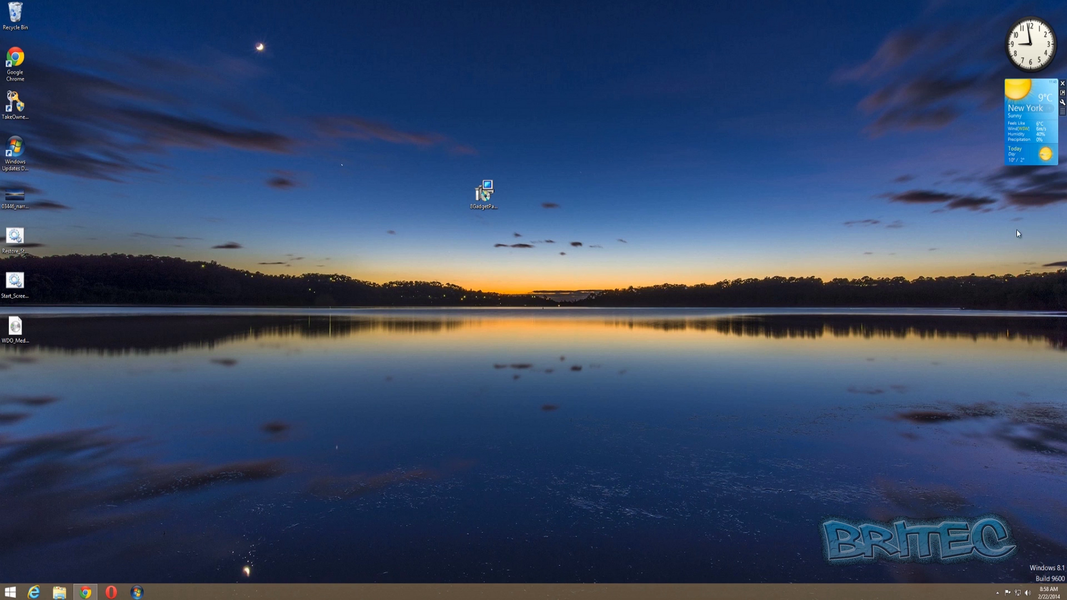
drag(1042, 84, 1034, 465)
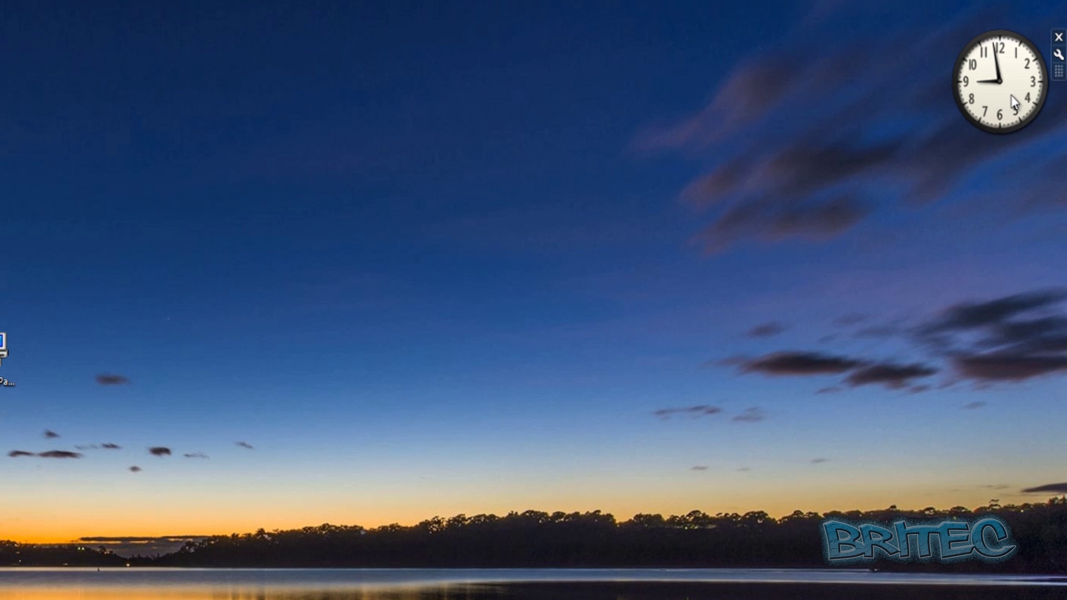
Open the gadget gallery via the clock's Add gadgets... entry and the desktop's Gadgets entry.
right_click(1011, 89)
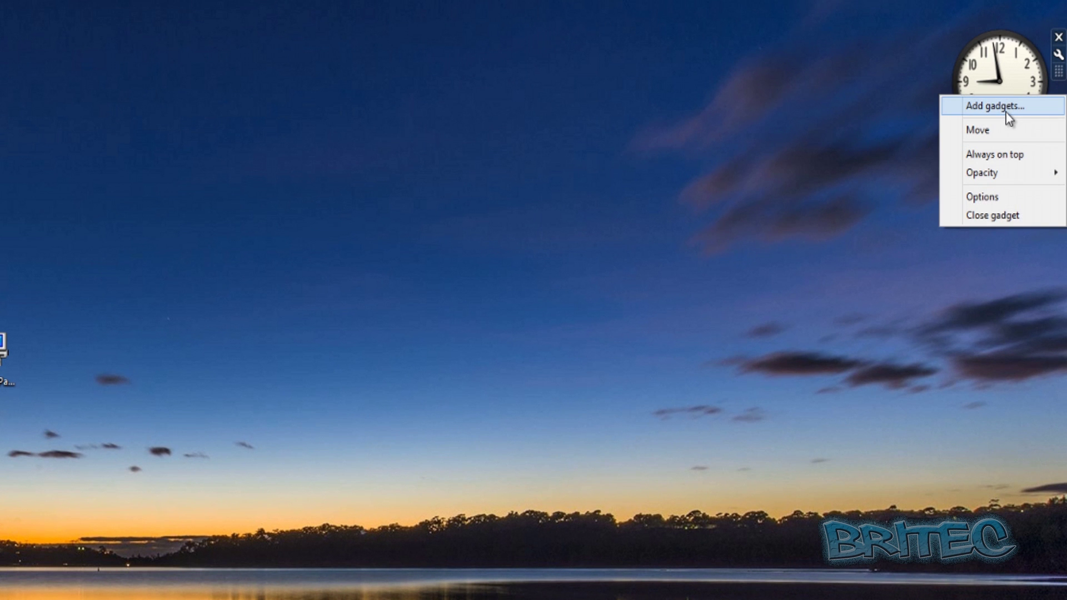
click(1006, 106)
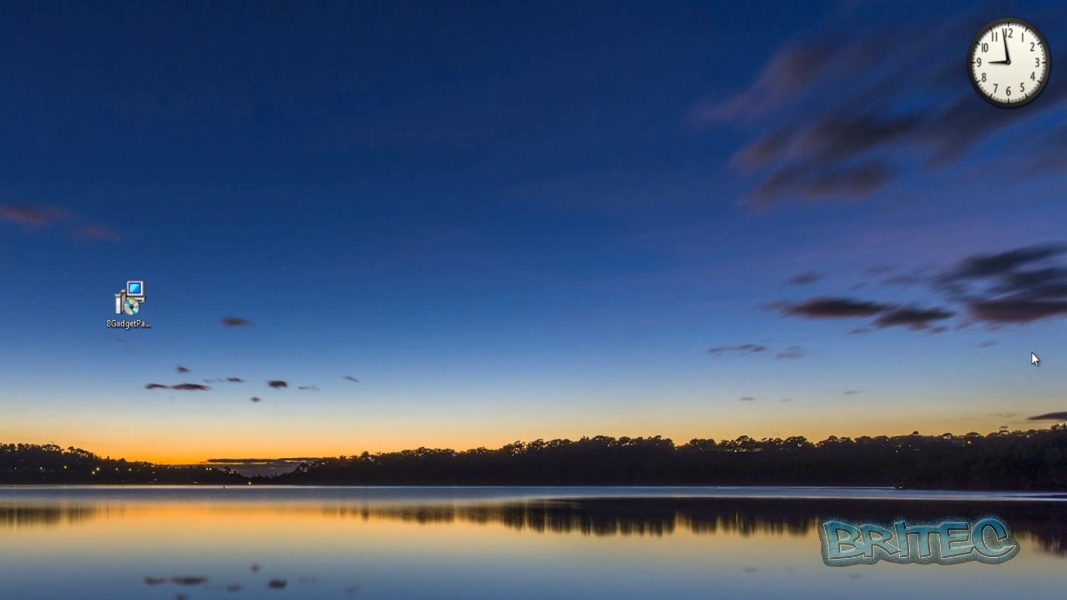
right_click(1032, 352)
click(960, 505)
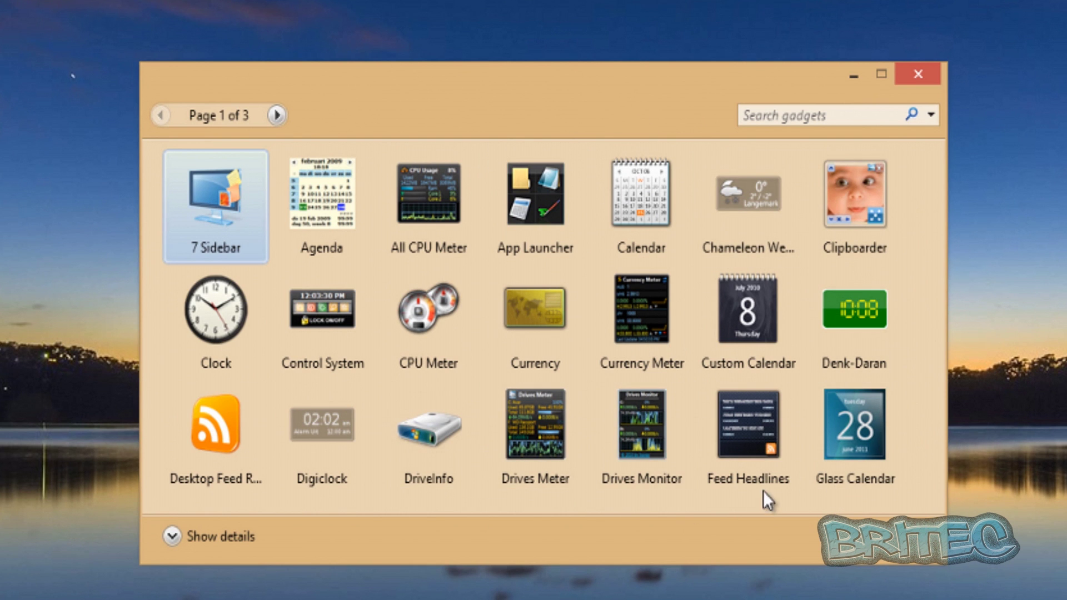
Check the publisher filter list, then page through the gallery, ending on page 2 of 3.
click(931, 115)
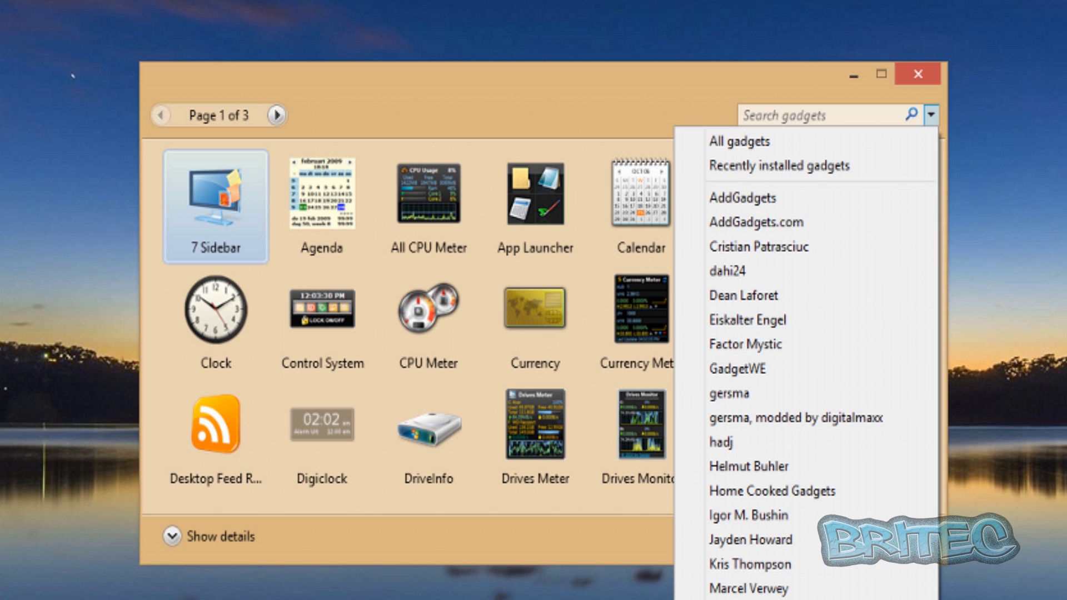
click(566, 108)
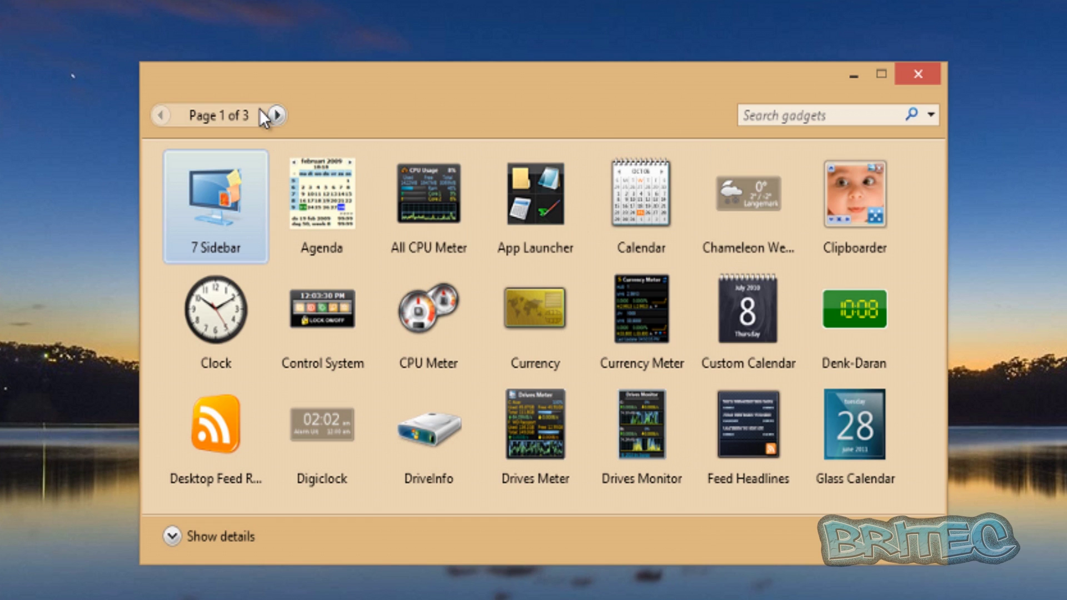
click(275, 116)
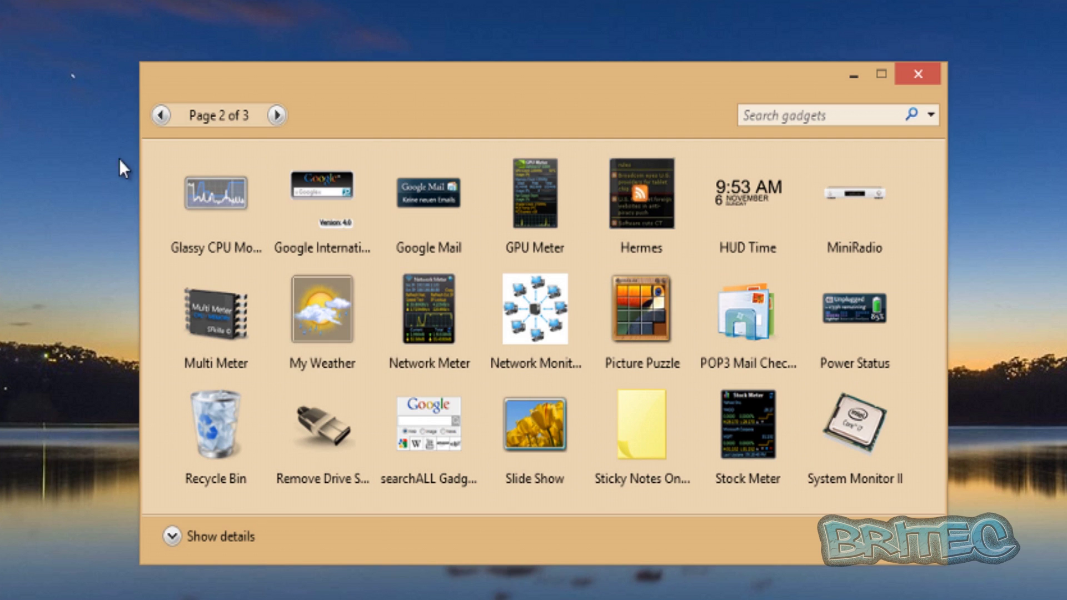
click(161, 115)
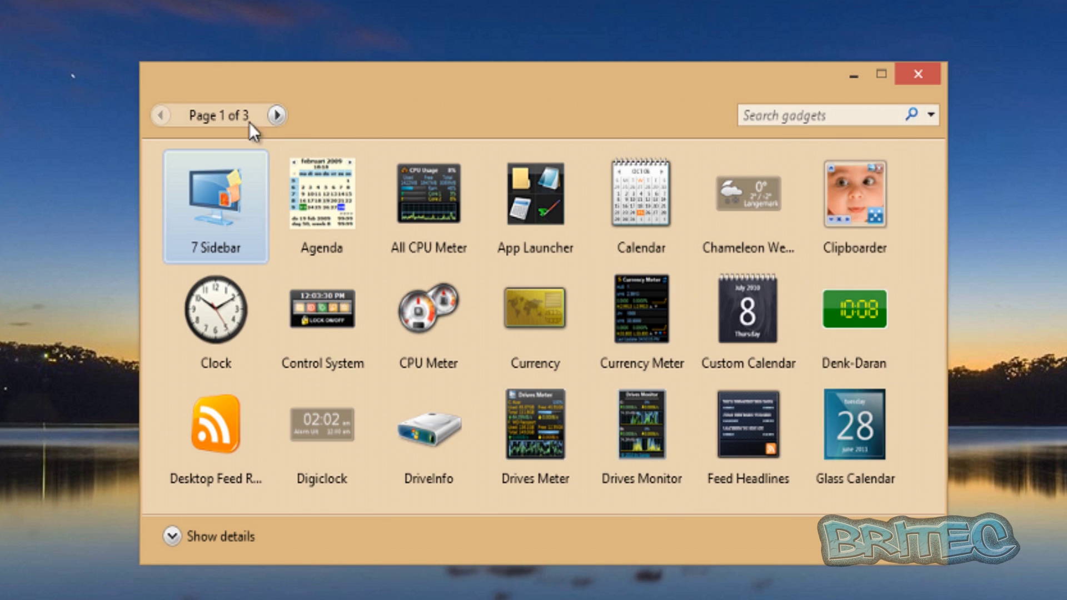
click(277, 115)
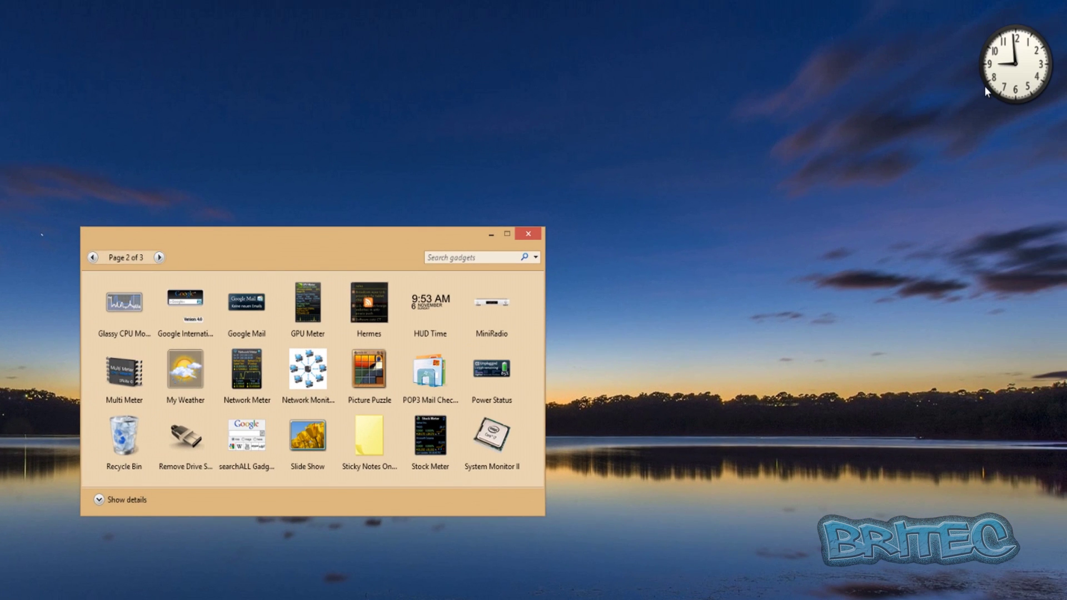
Add HUD Time, remove the analog Clock, move HUD Time top-right and confirm its settings.
drag(422, 302, 1020, 196)
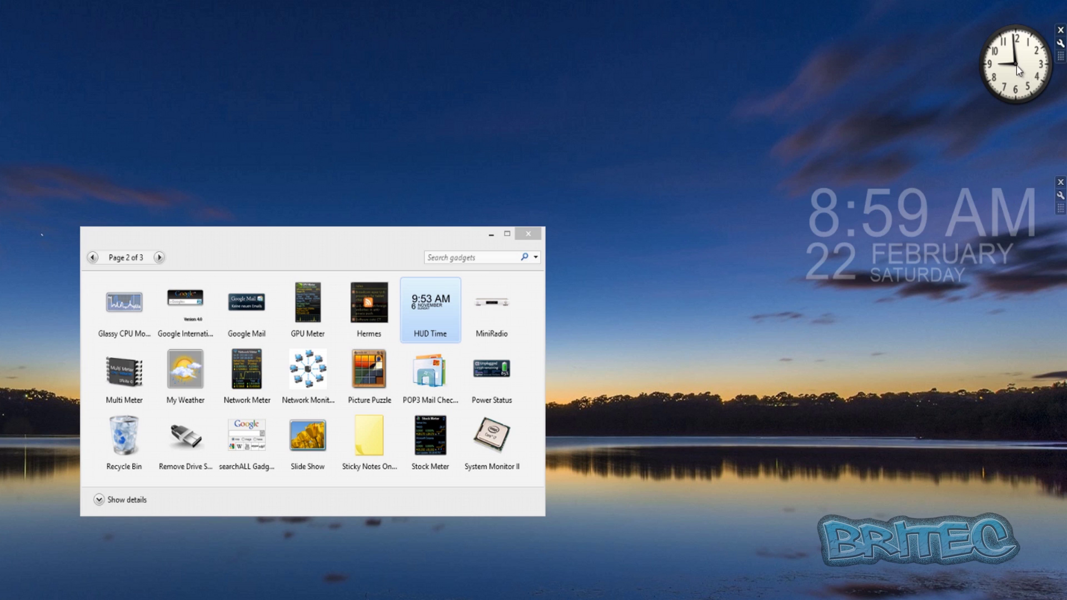
click(1061, 30)
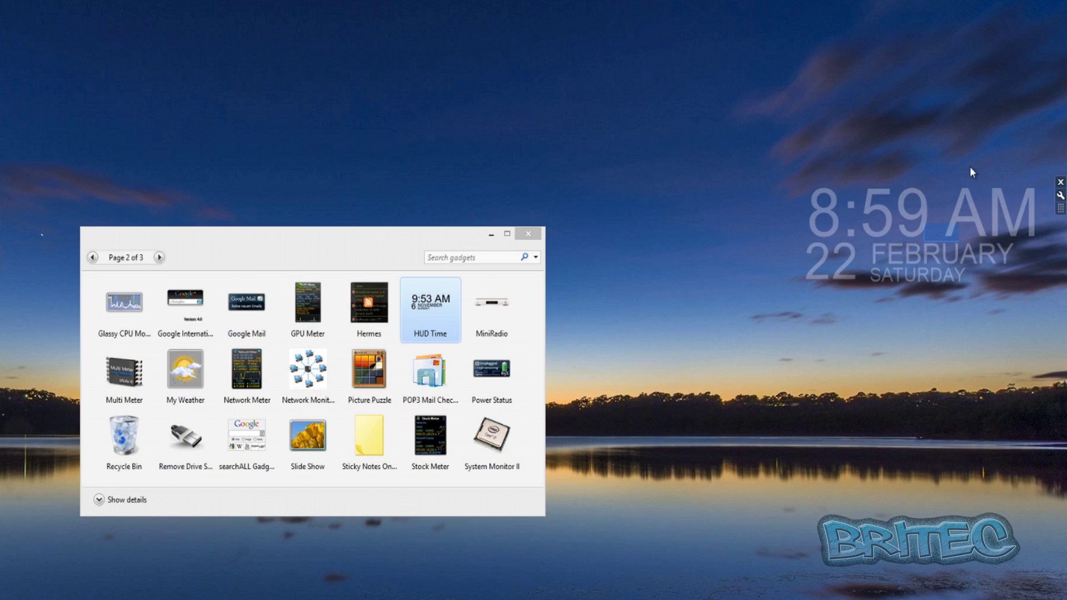
drag(947, 207, 940, 75)
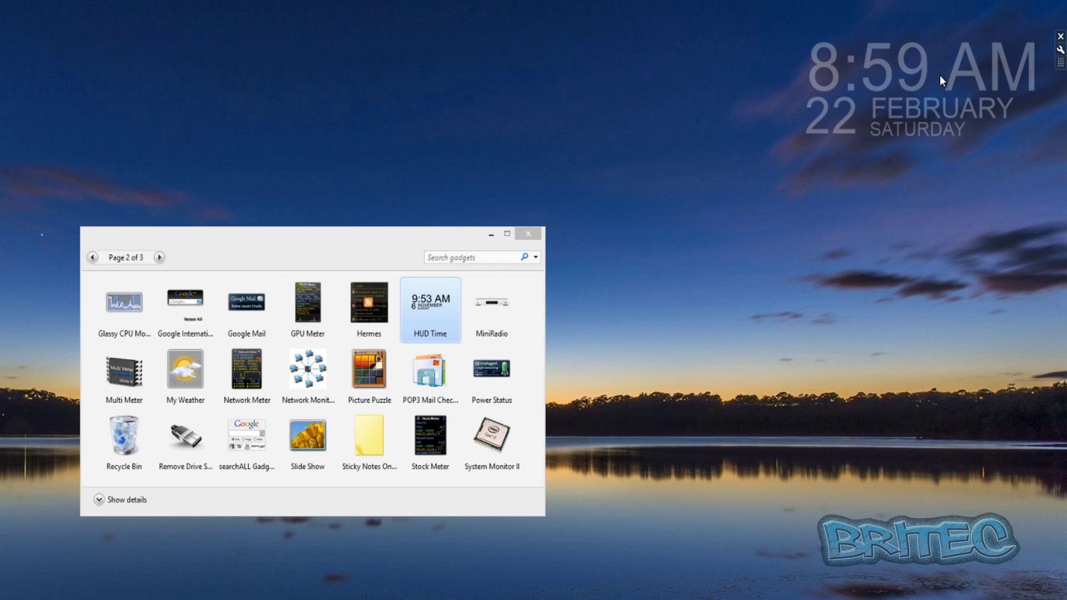
click(1060, 50)
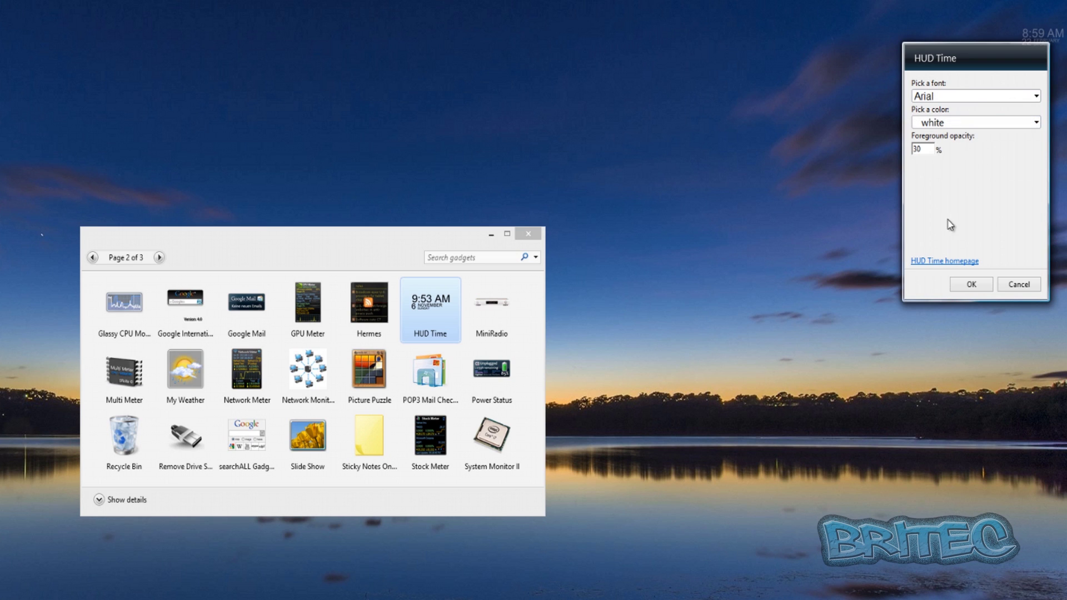
click(988, 286)
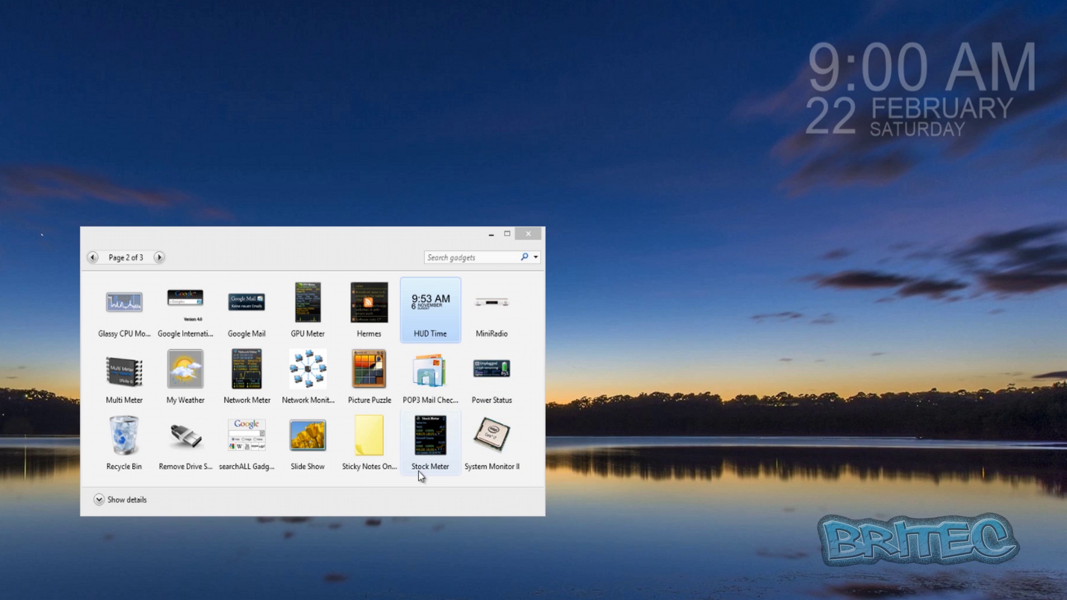
Add the Stock Meter and Remove Drive Safely gadgets to the right side of the desktop.
drag(421, 434, 1017, 565)
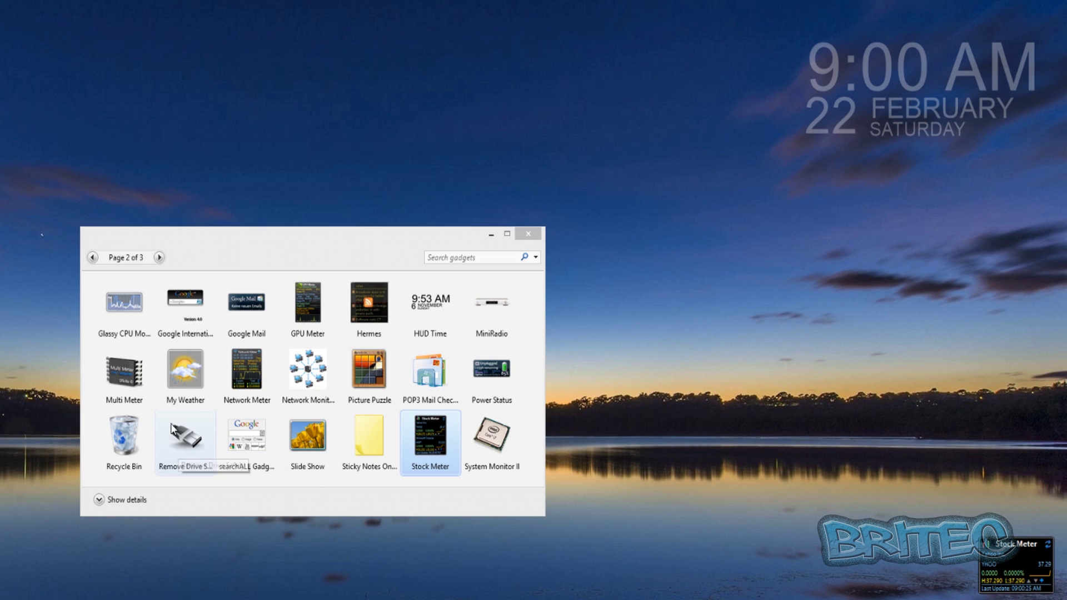
click(159, 258)
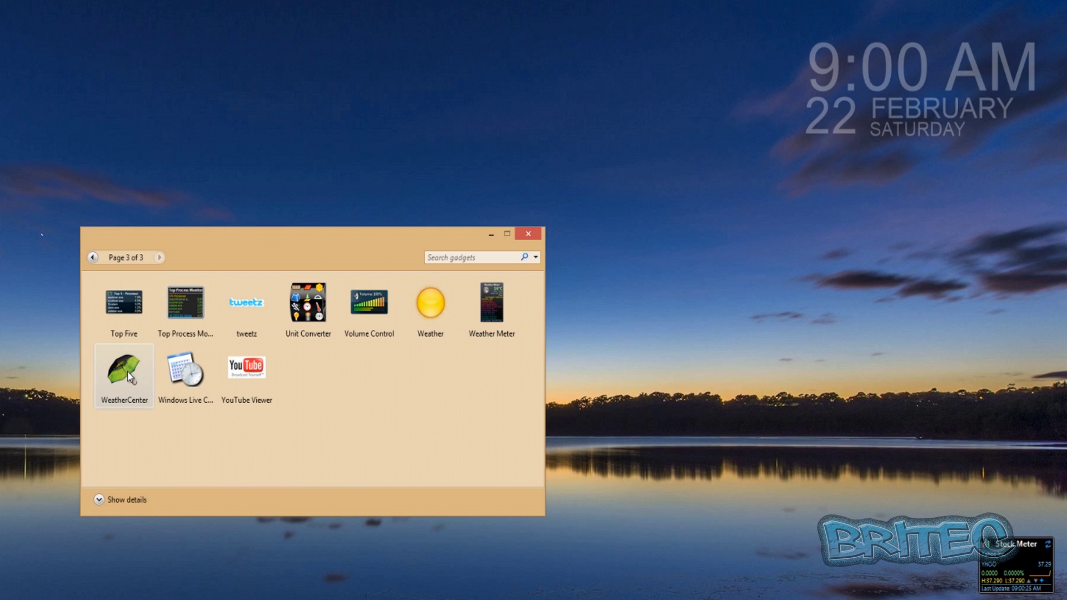
click(91, 260)
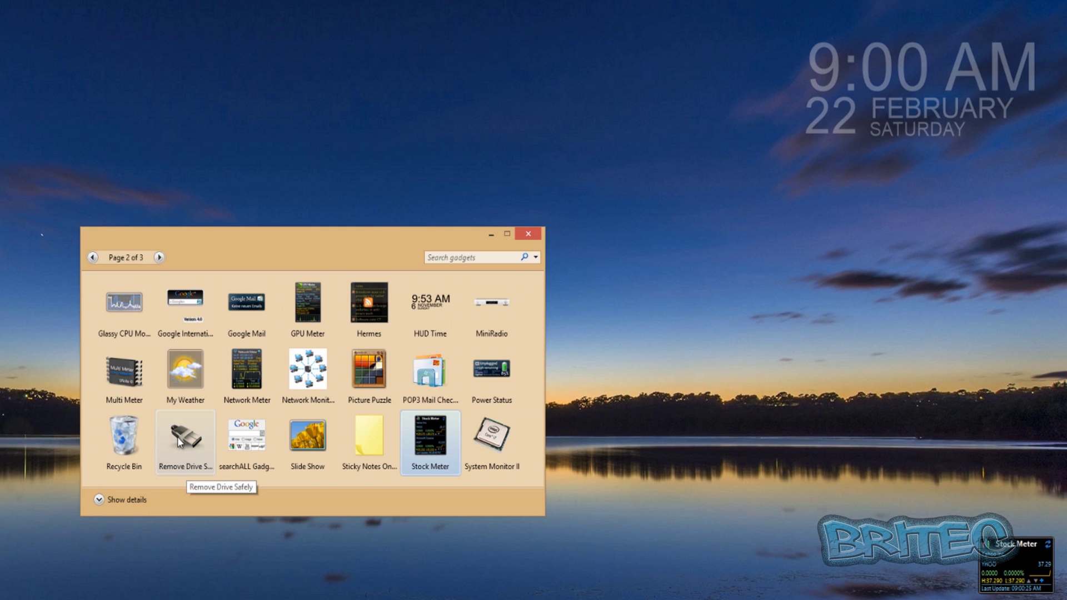
drag(175, 439, 1002, 490)
Add the GPU Meter gadget to the desktop and close the gadget gallery.
mouse_move(1026, 465)
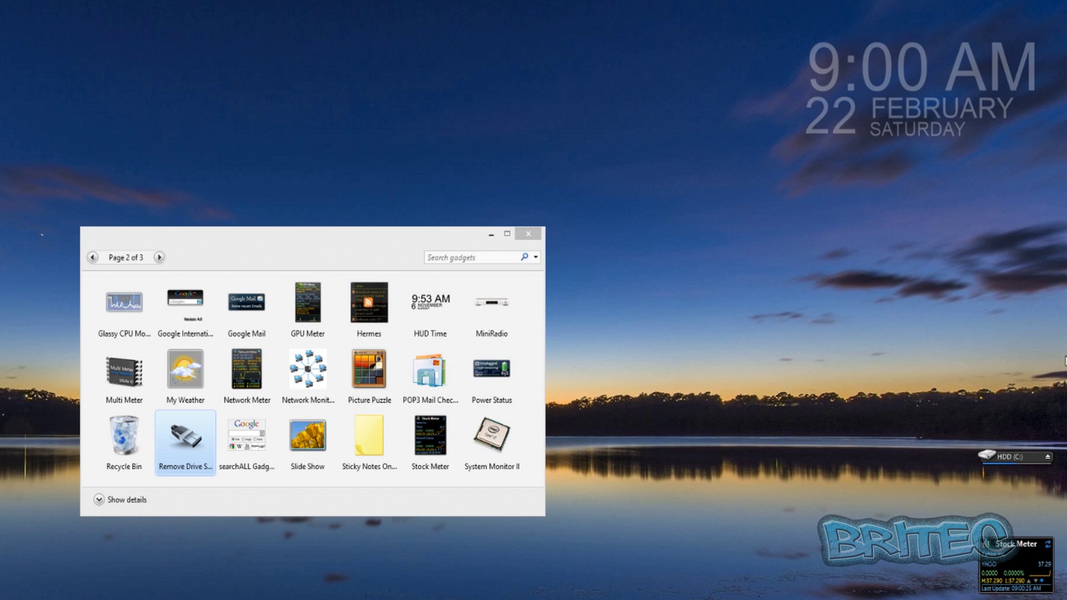
drag(302, 298, 1019, 321)
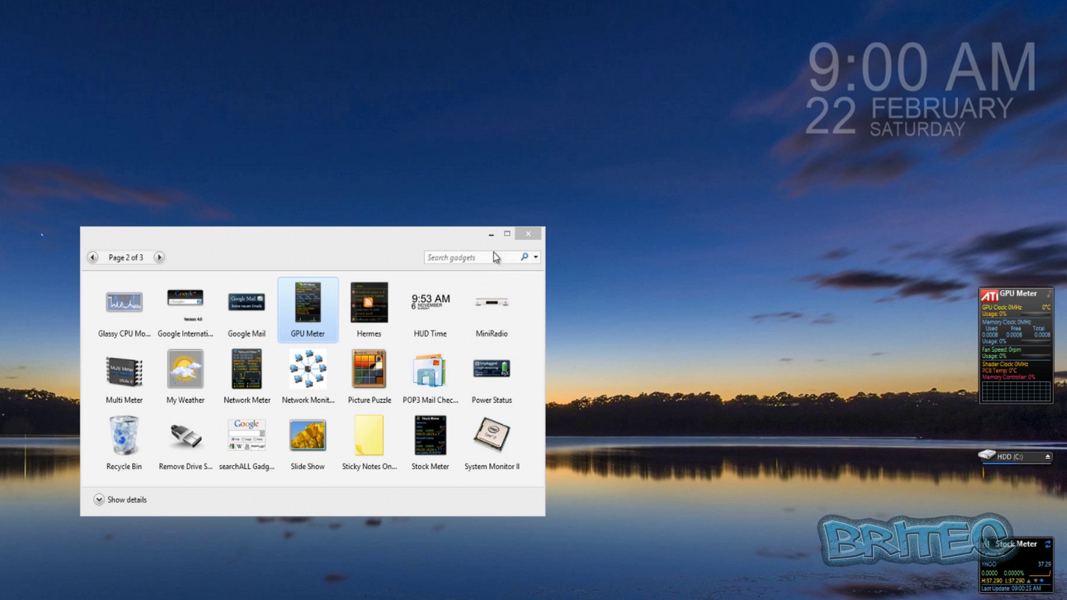
click(529, 238)
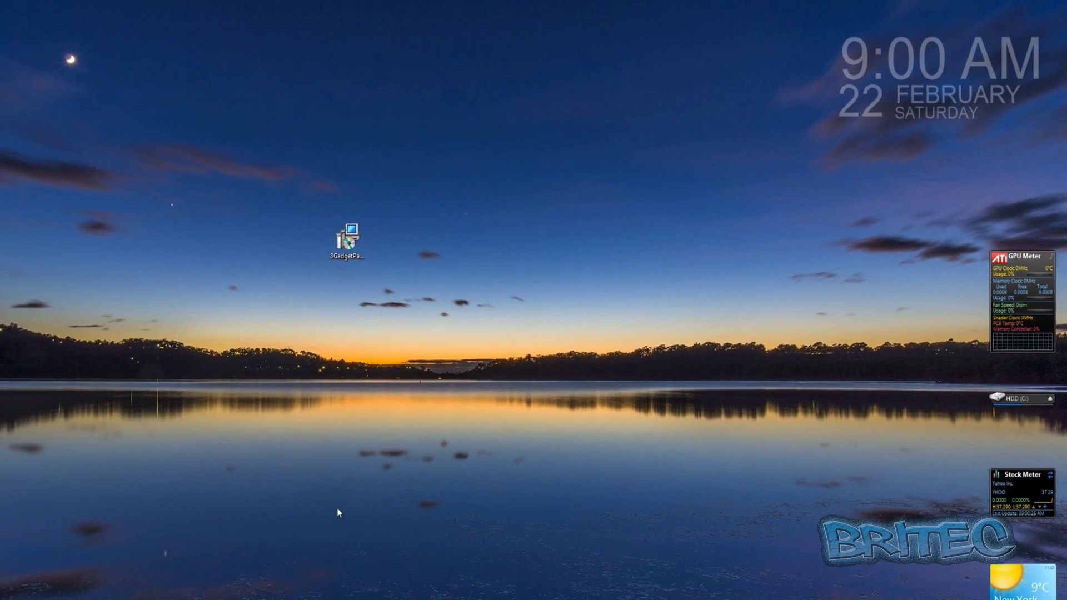